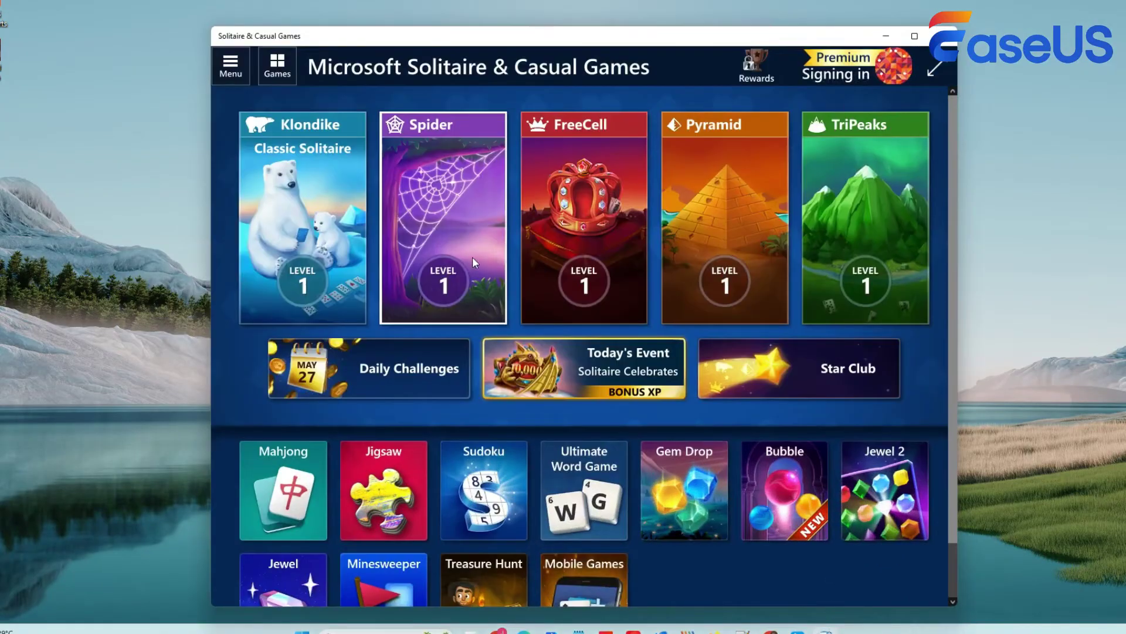
Bring up Xbox Game Bar over Solitaire and open its Capture widget
key(super+g)
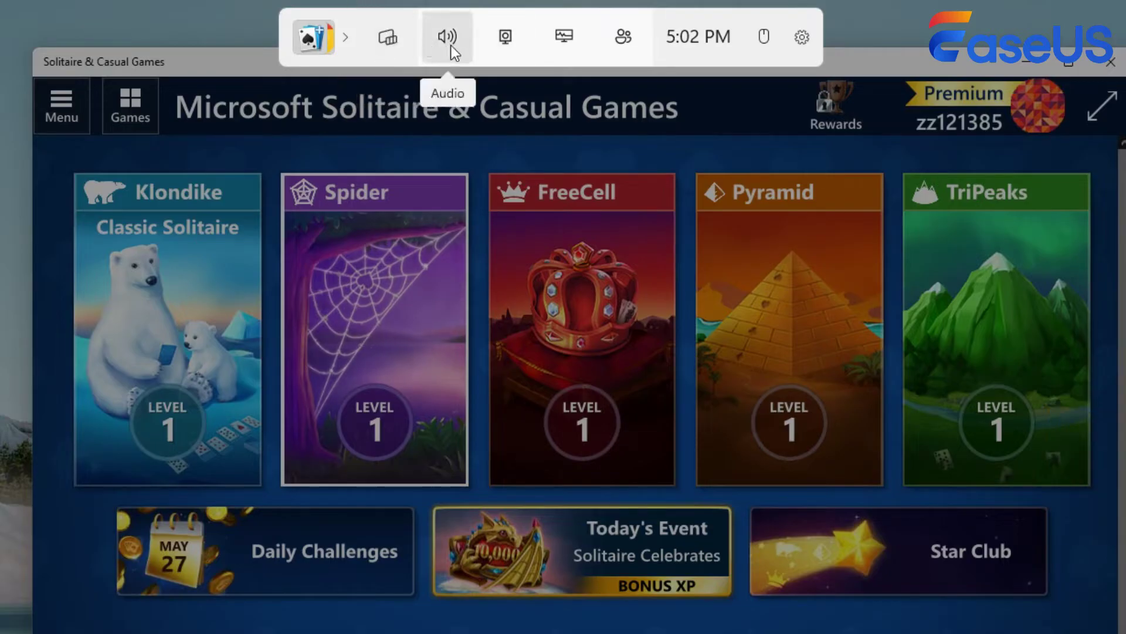
click(515, 44)
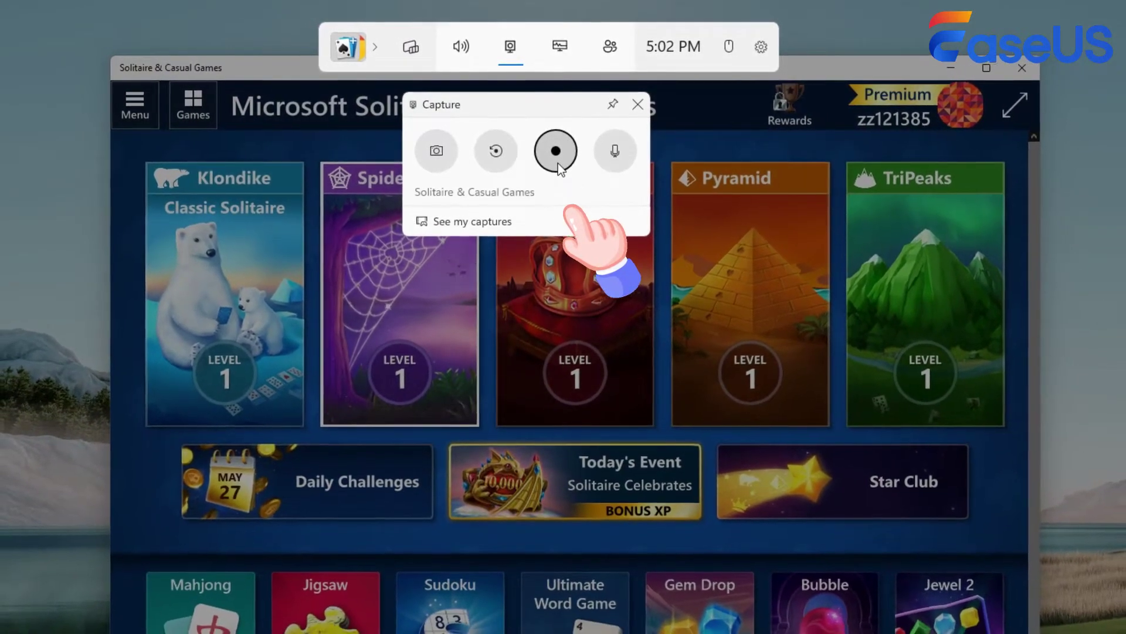
Record a short Solitaire clip with Game Bar, stop it, and open the captures gallery
click(559, 165)
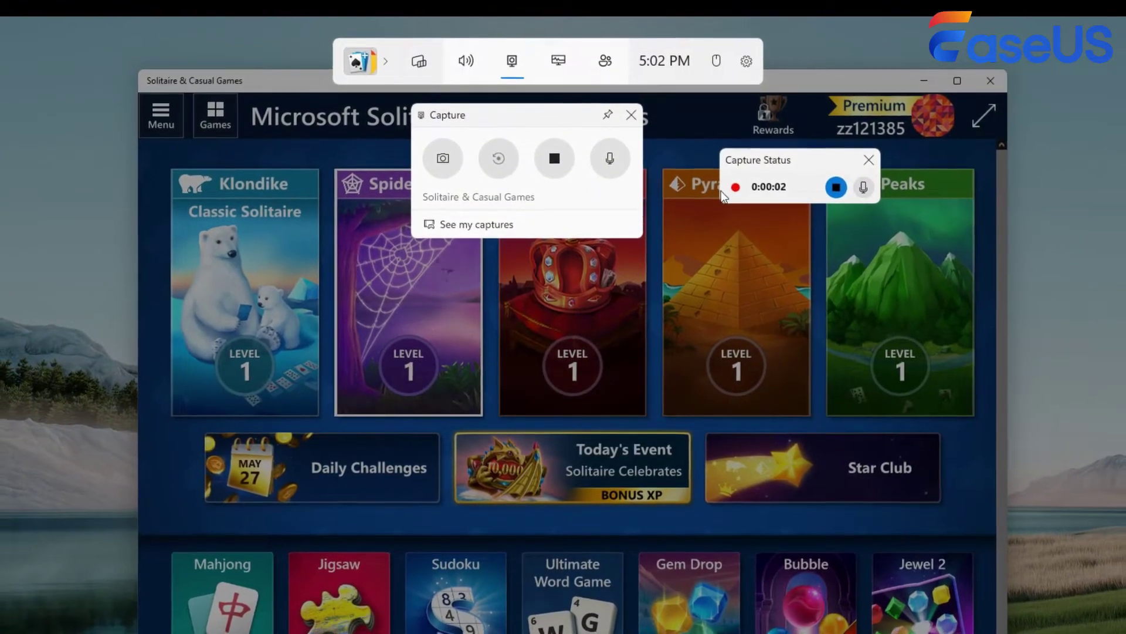
key(super+g)
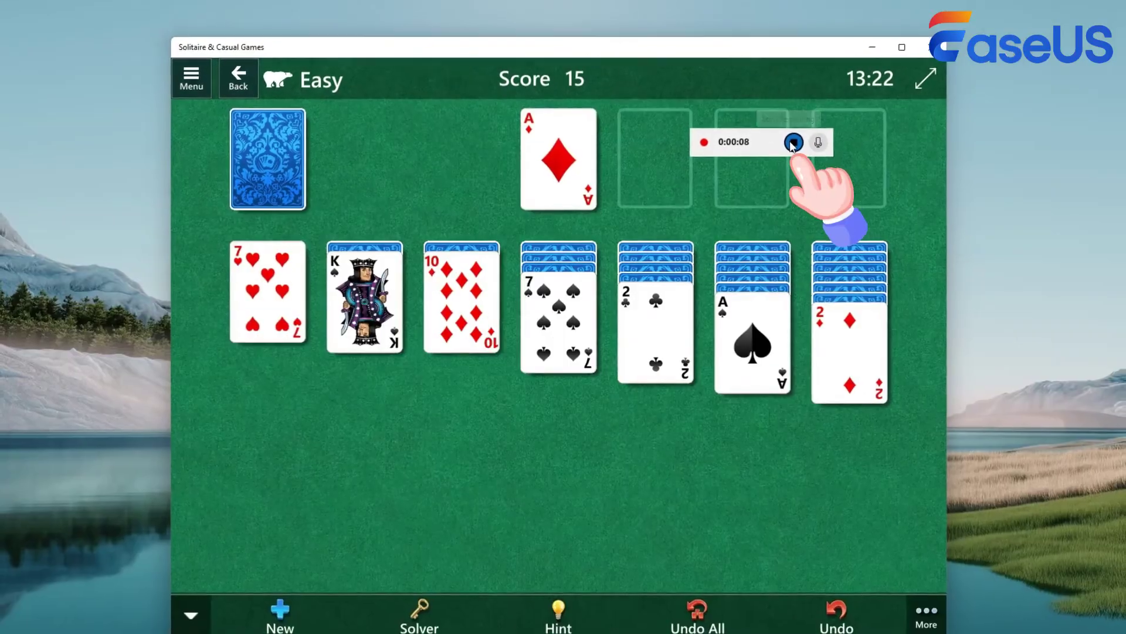
click(789, 144)
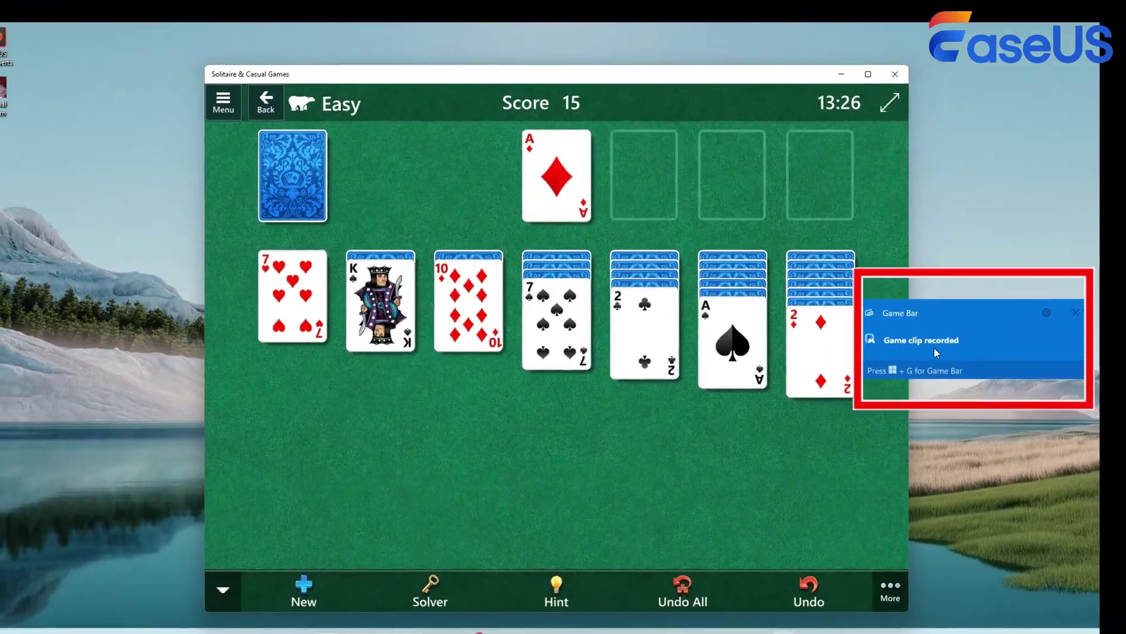
click(937, 346)
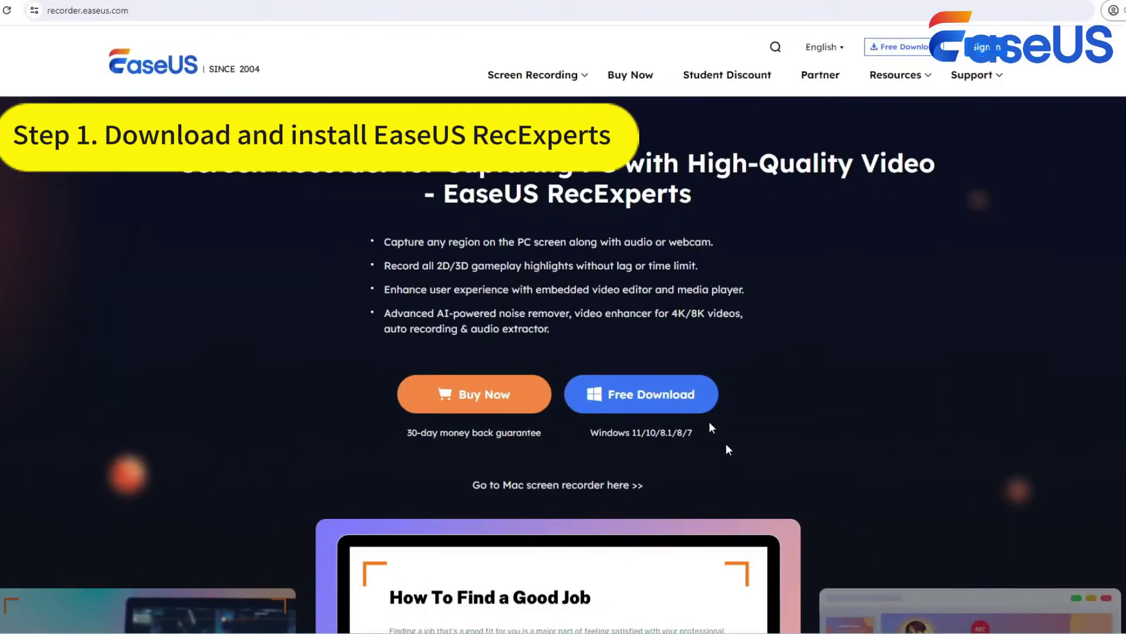
Download the free RecExperts installer, minimize Chrome, and launch EaseUS RecExperts from the desktop
click(650, 416)
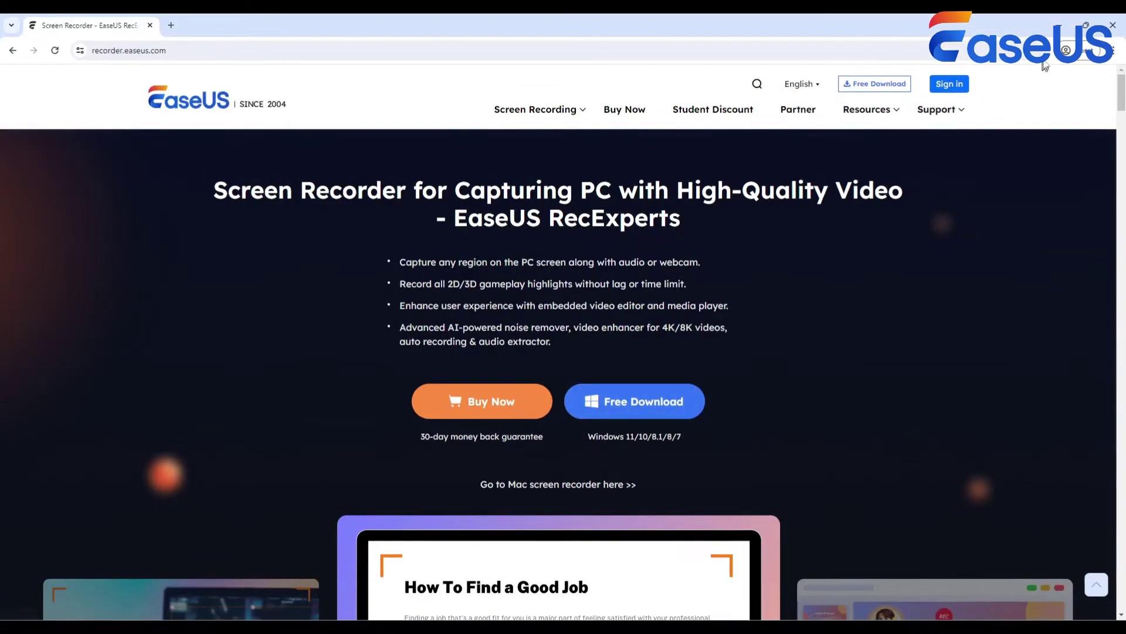
click(1060, 27)
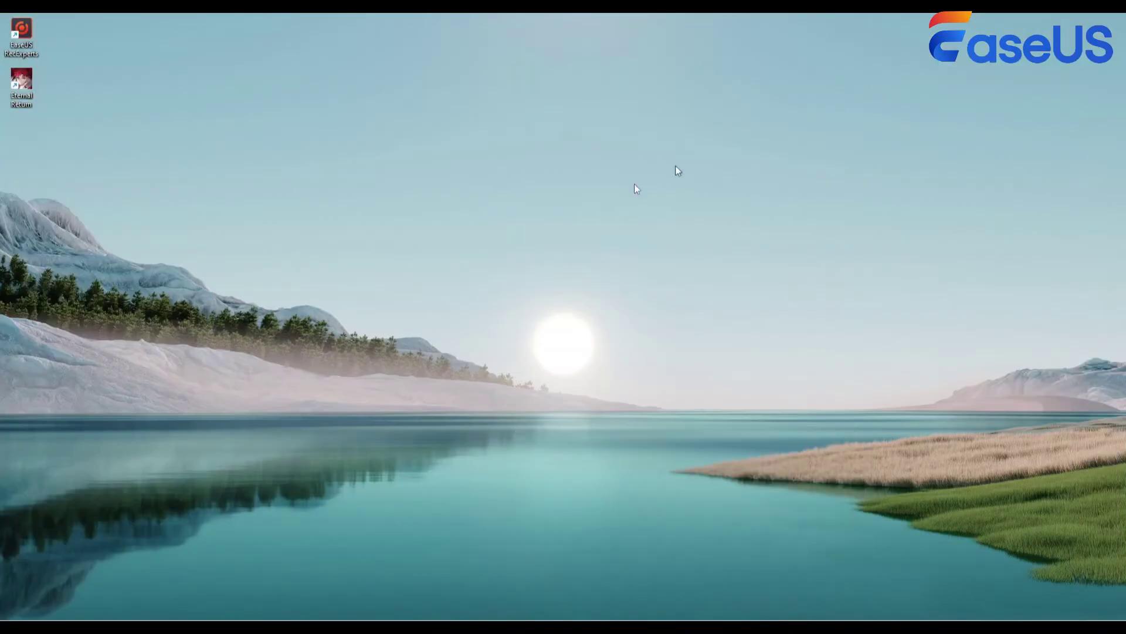
double_click(22, 30)
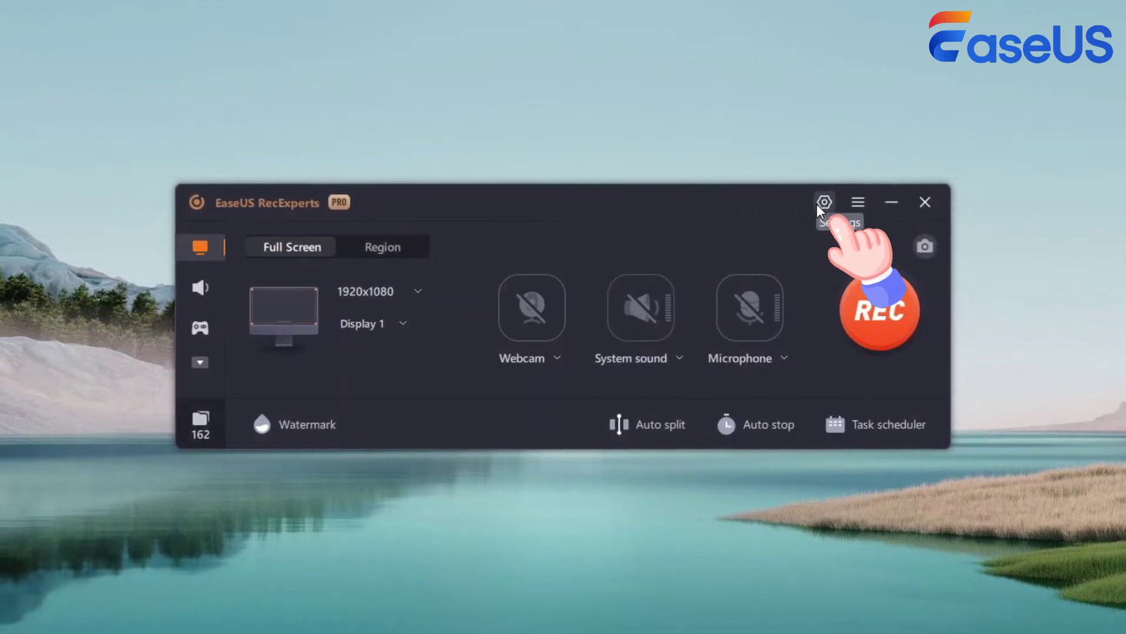
In recording settings, keep audio at MP3, 128 kb/s bitrate and 44100 sampling rate
click(818, 203)
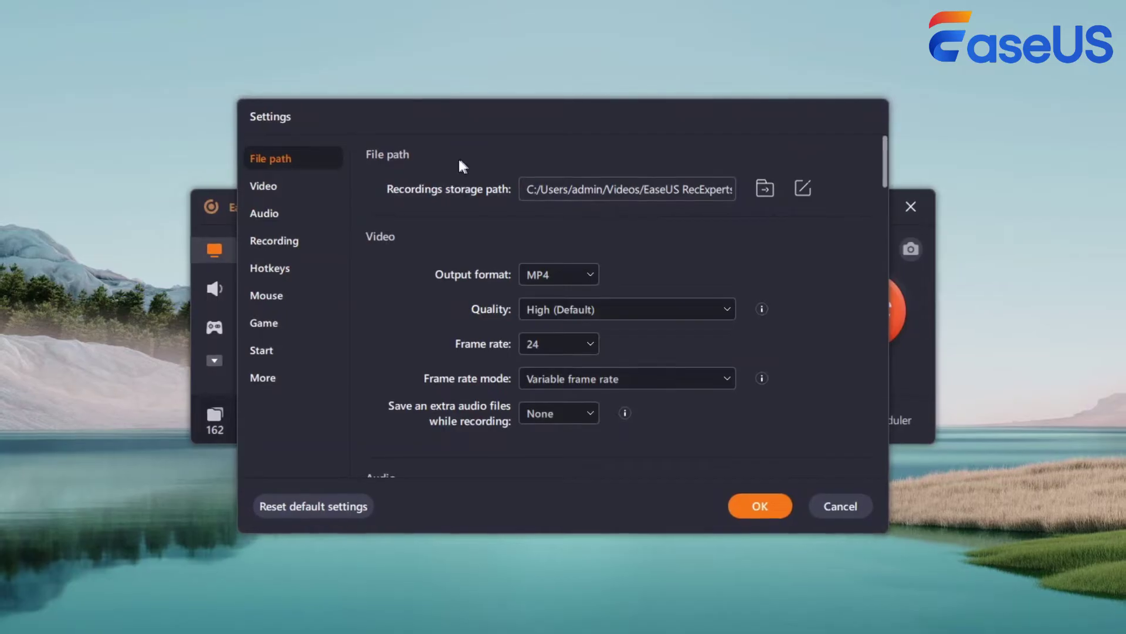
click(273, 187)
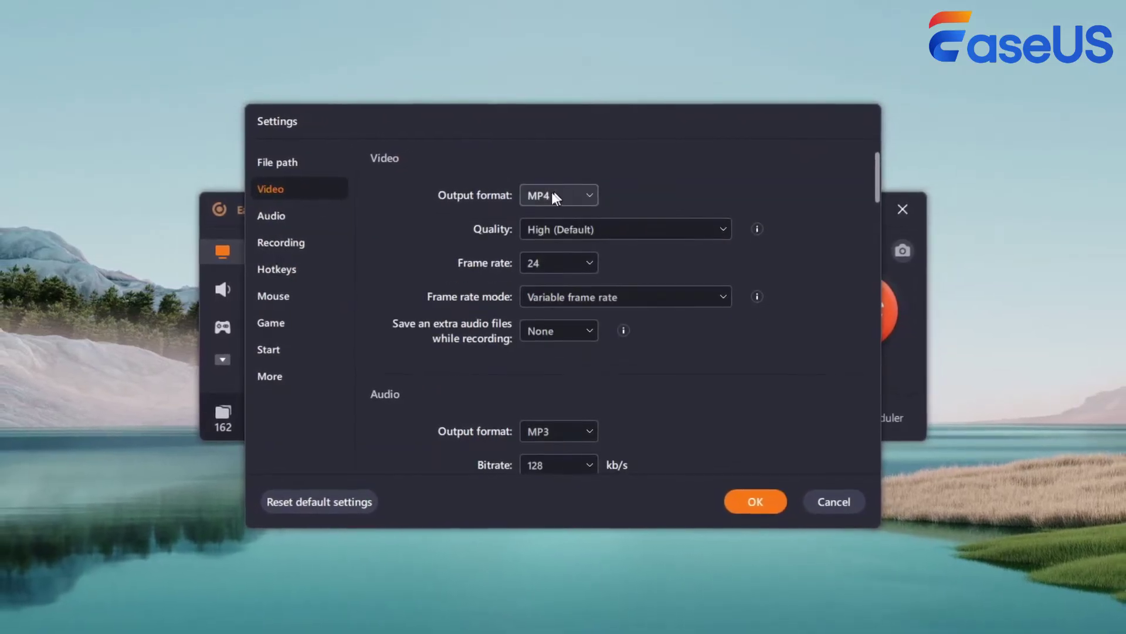
click(289, 219)
click(586, 196)
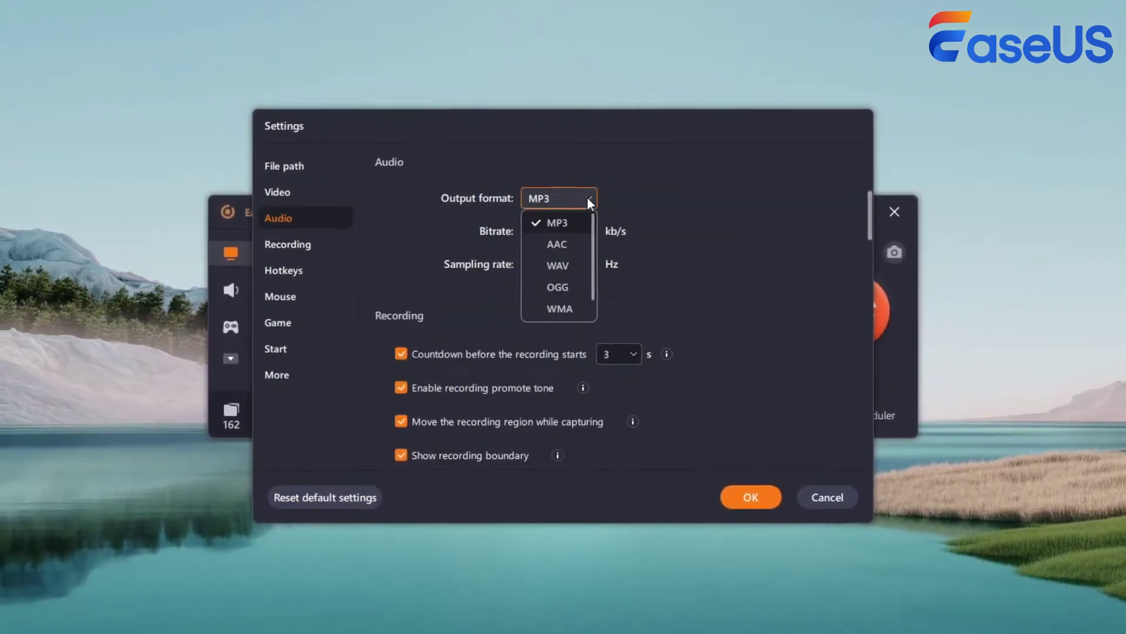
click(572, 217)
click(572, 229)
click(581, 229)
click(579, 262)
click(579, 261)
Keep video quality at High (Default), review hotkey and game overlay settings, and apply them
click(305, 197)
click(645, 234)
click(645, 234)
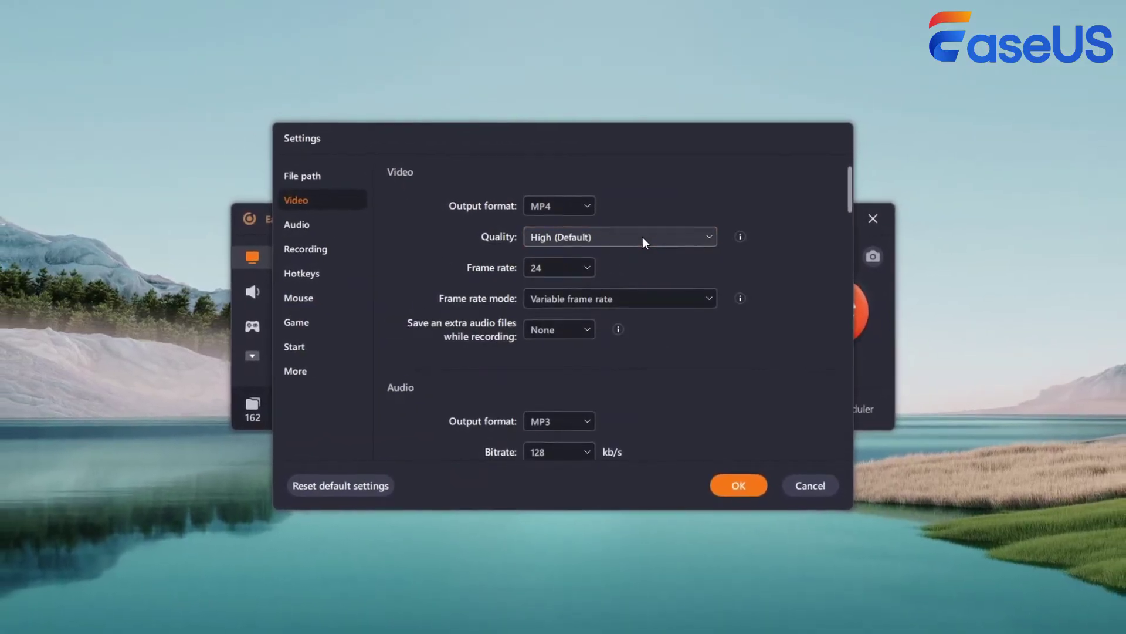
click(329, 270)
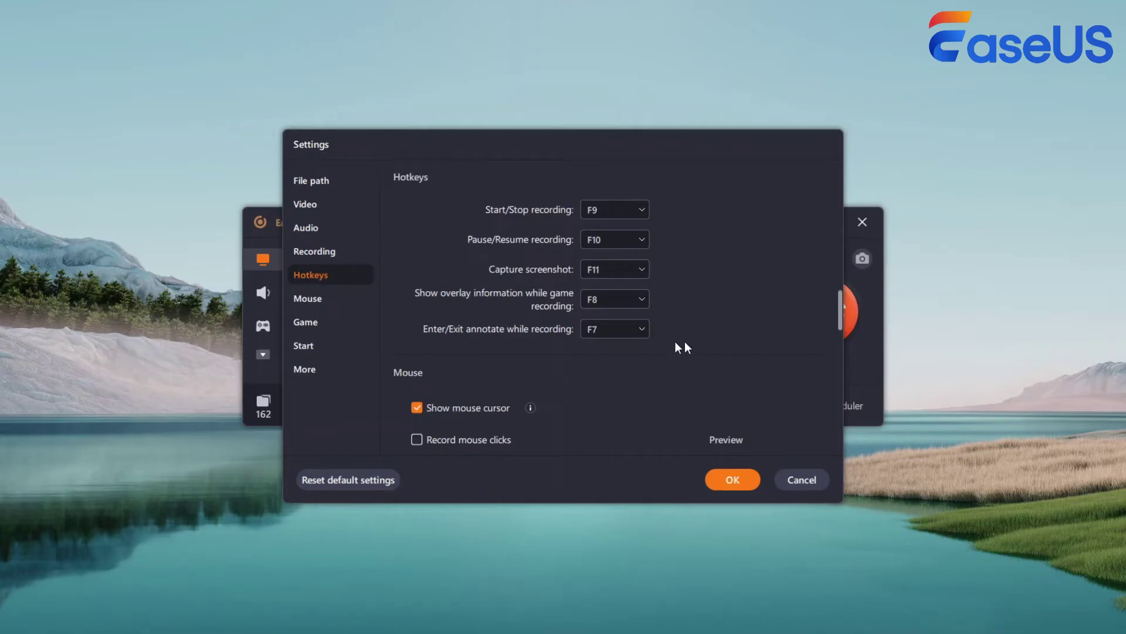
click(332, 329)
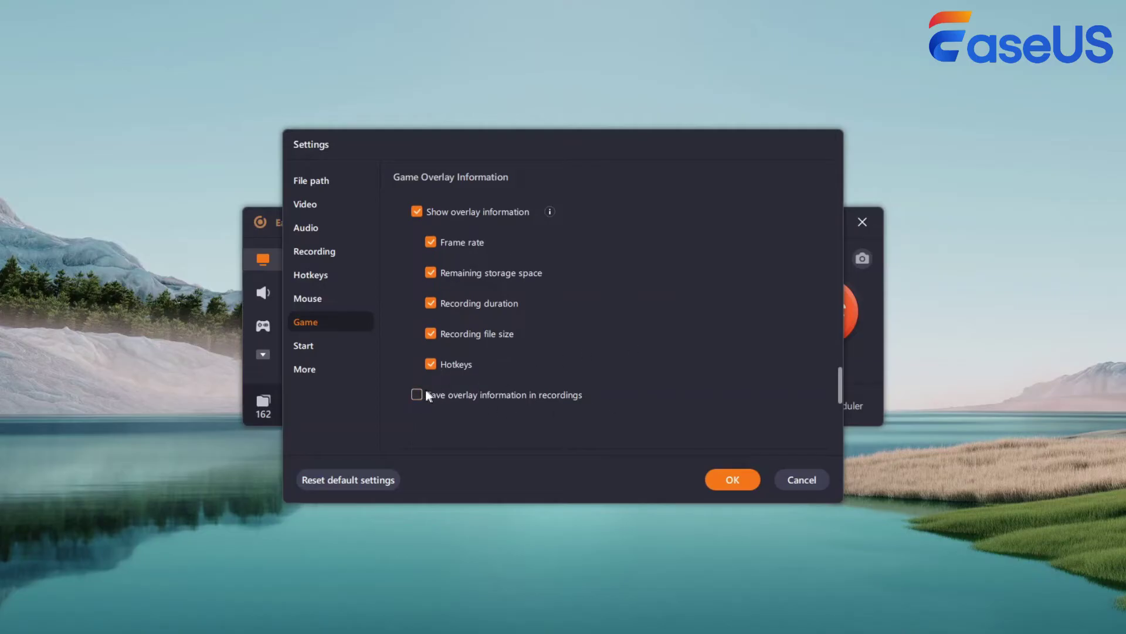
click(733, 480)
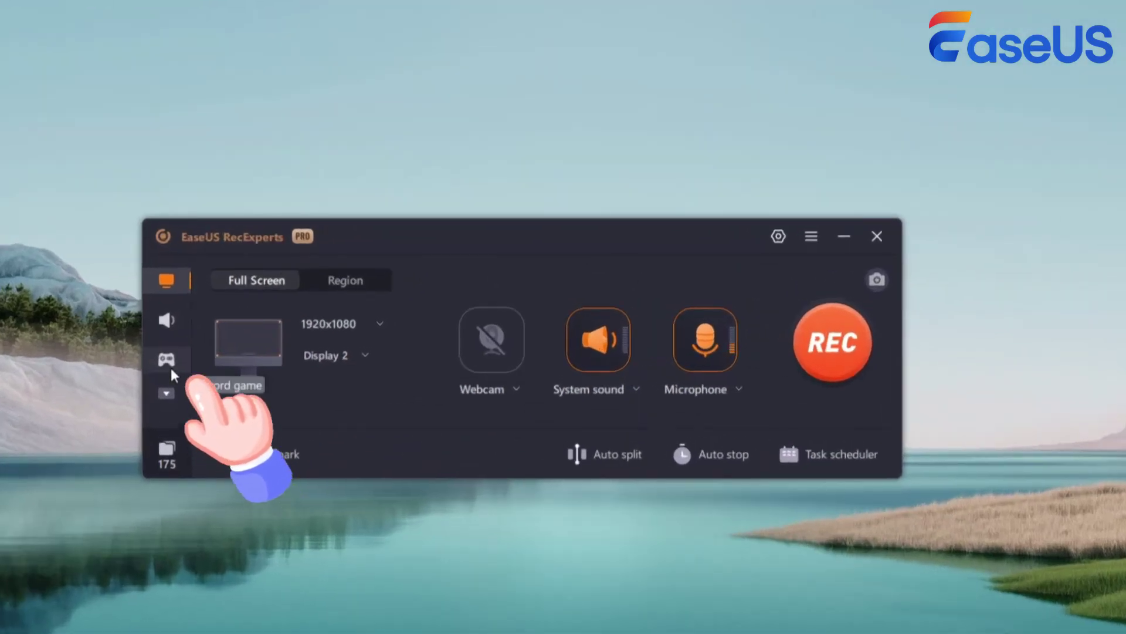
Switch to game mode and target the Solitaire & Casual Games window
click(168, 362)
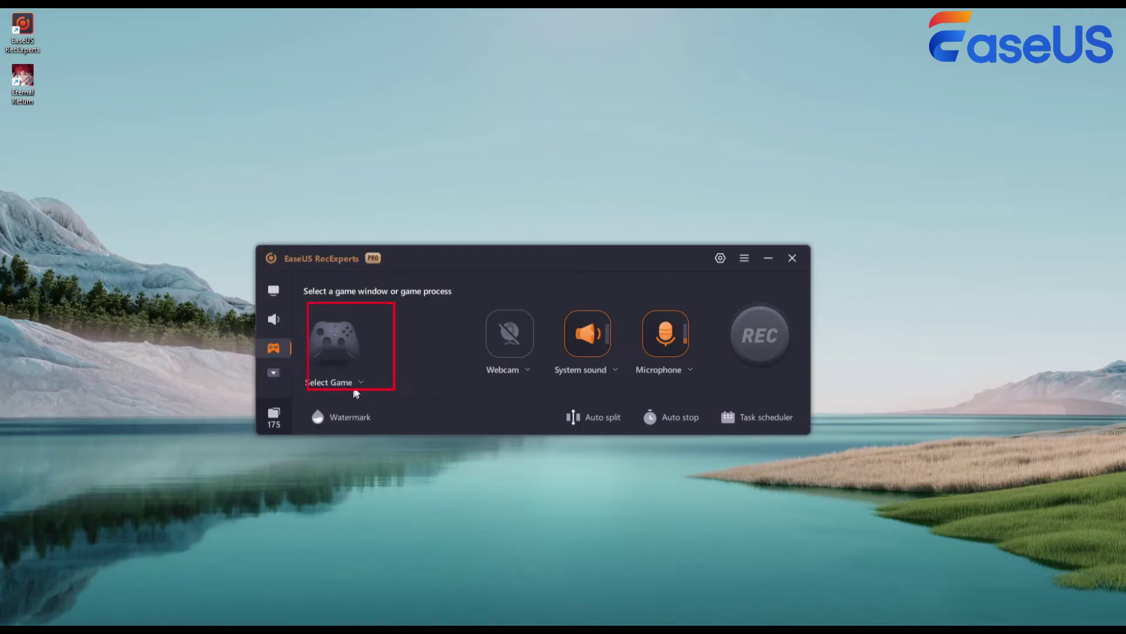
click(360, 383)
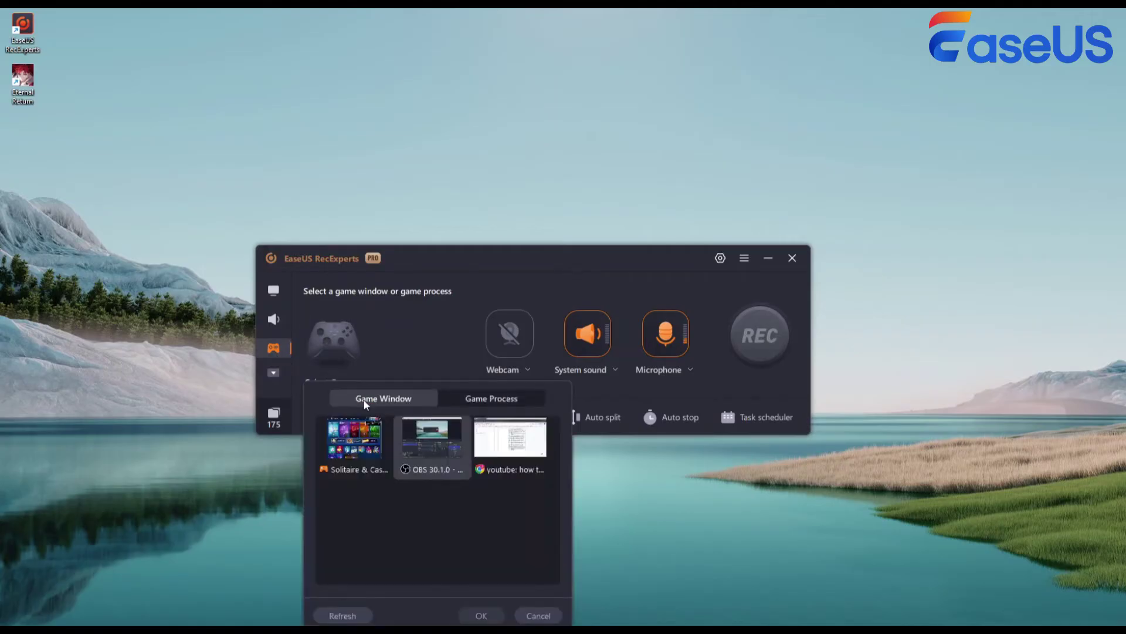
click(328, 464)
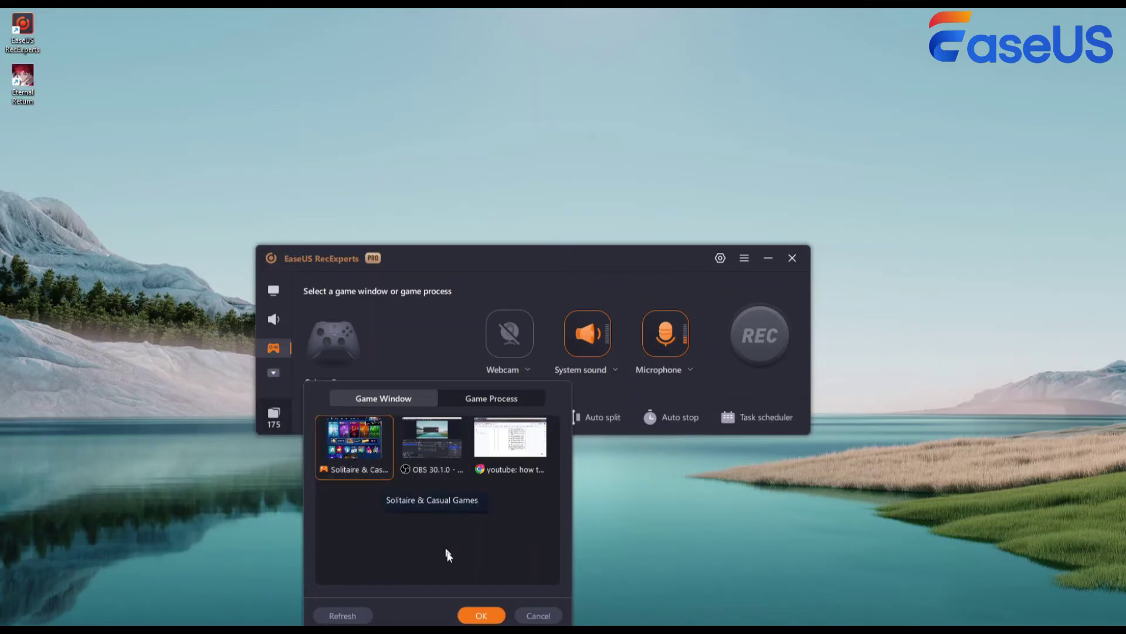
click(480, 616)
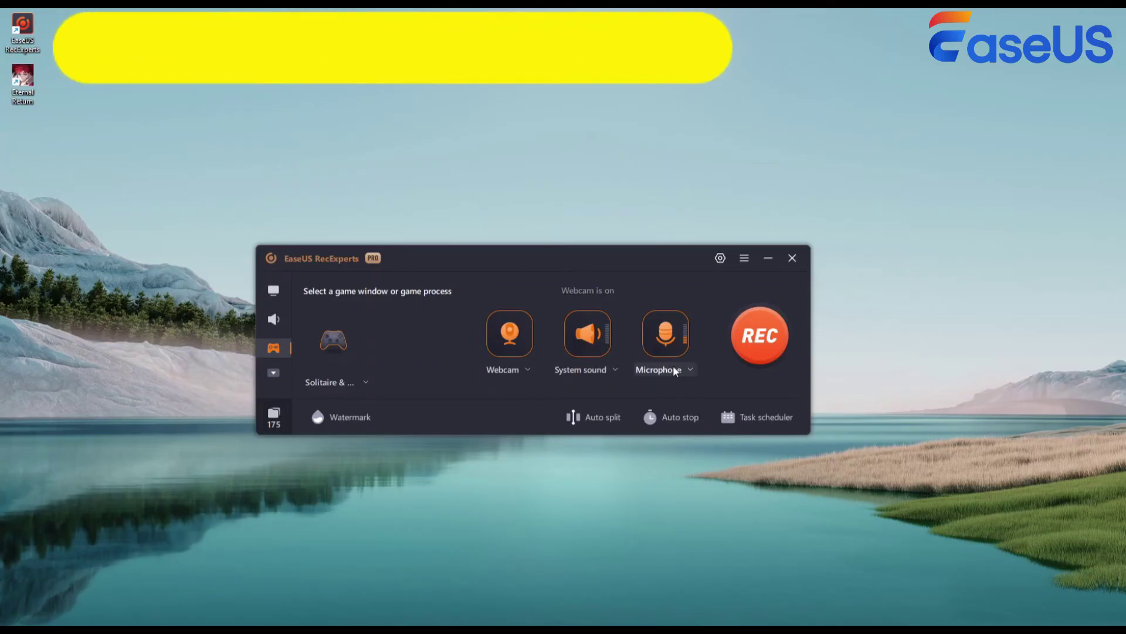
Start the RecExperts recording, restore the Solitaire window, and begin a Klondike game
click(775, 337)
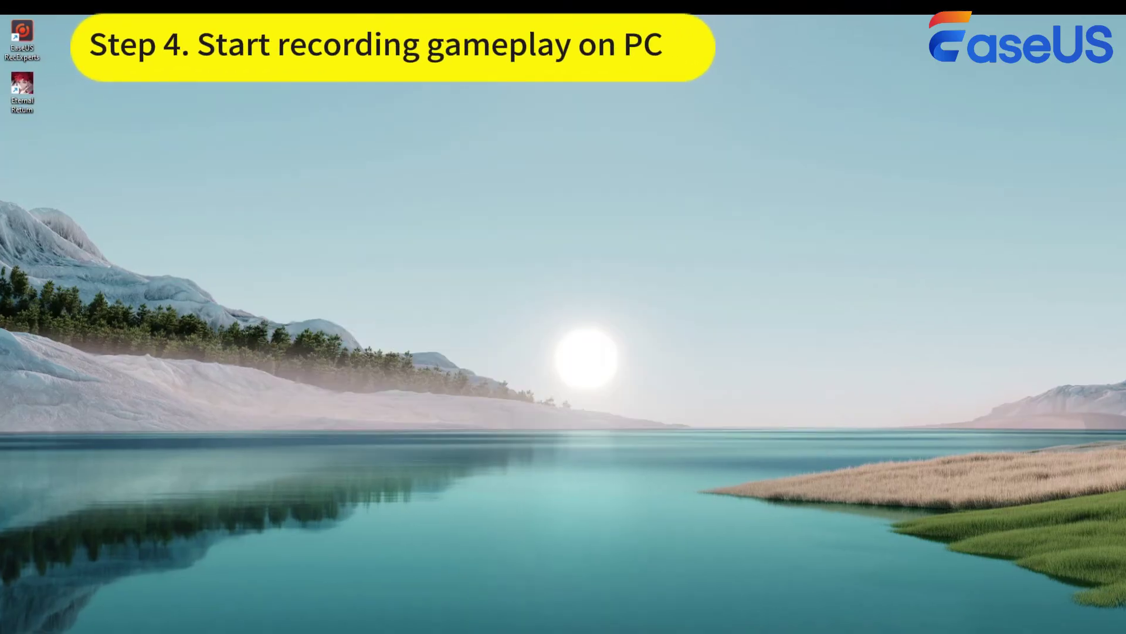
click(801, 587)
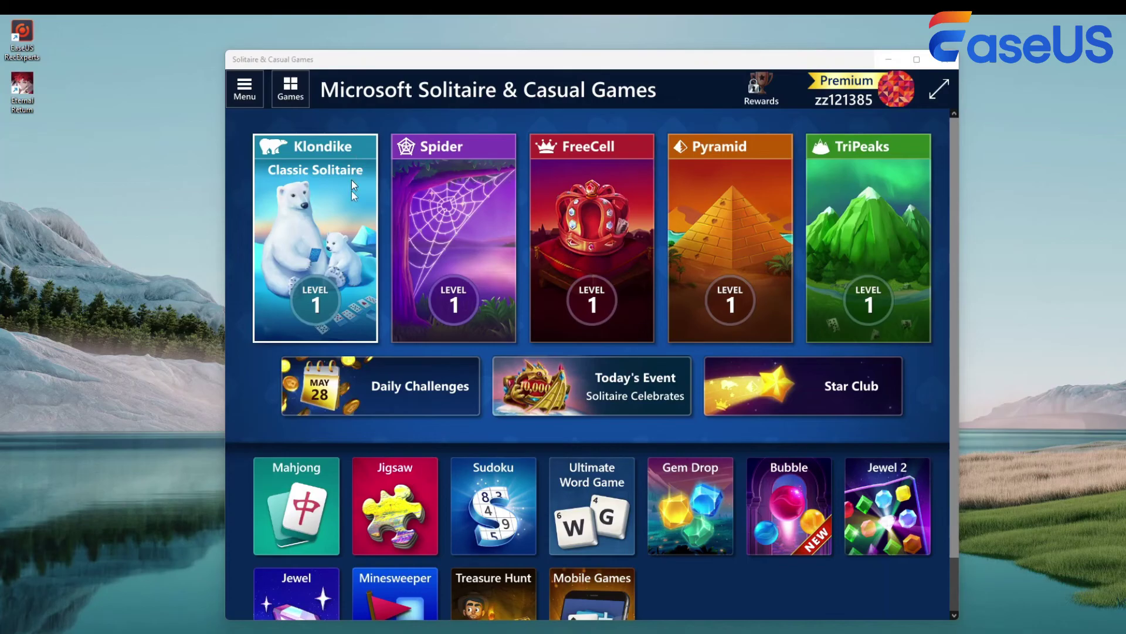
click(349, 240)
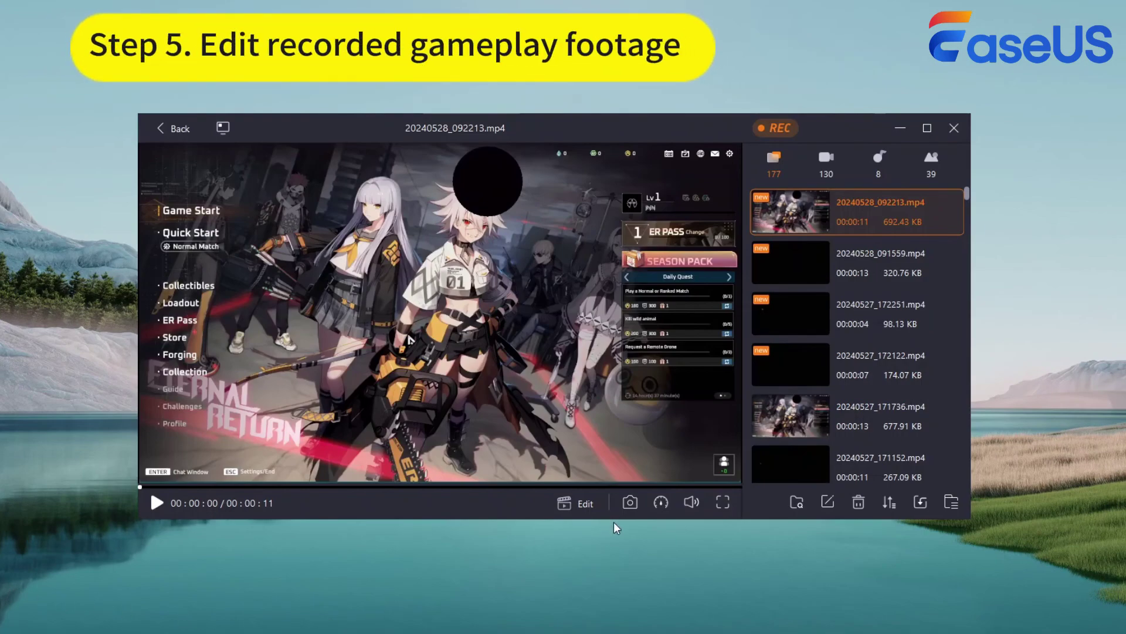
Play 20240528_092213.mp4 and show its Trim/Compress editing options
click(156, 502)
click(587, 507)
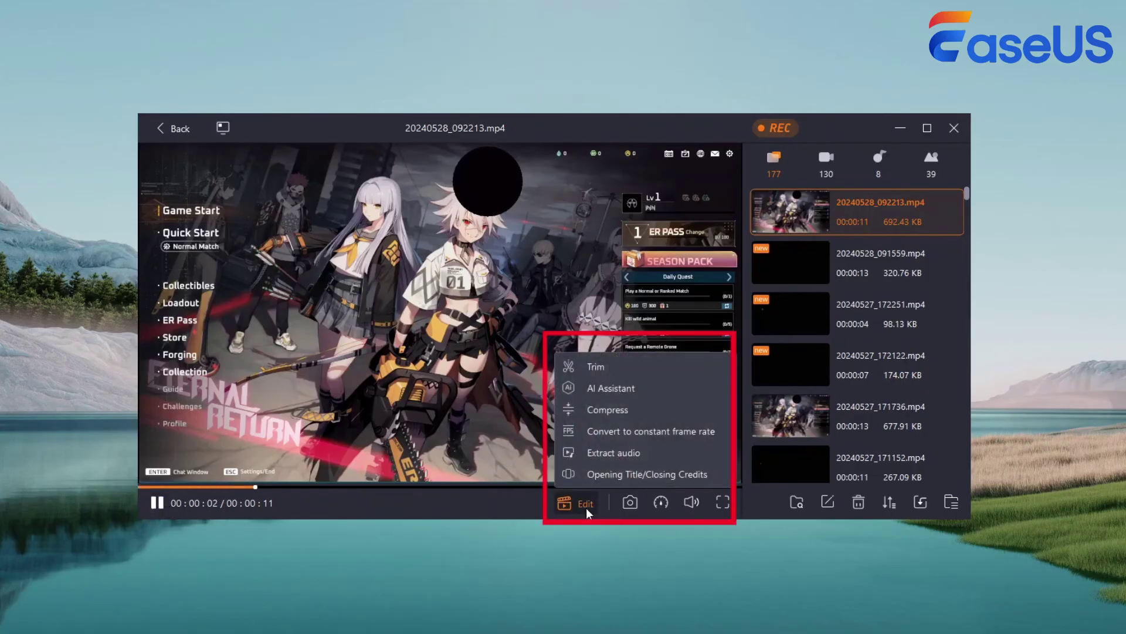